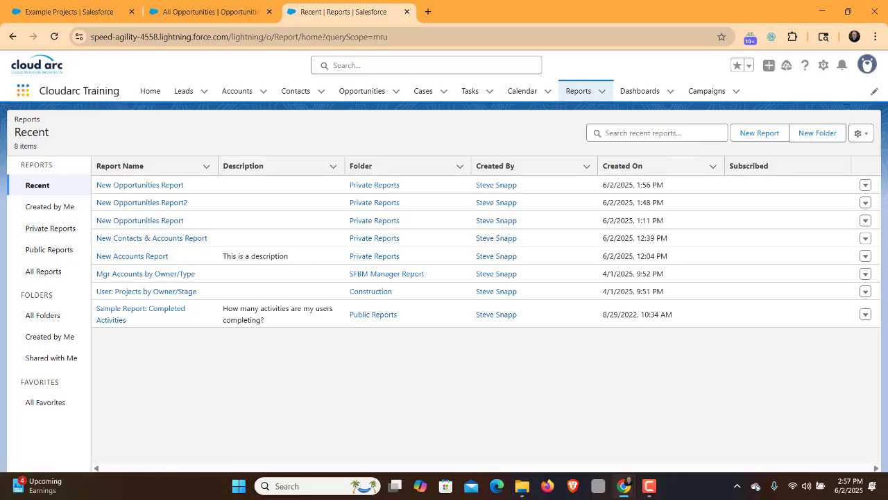
Step: Go to the Reports page and start a new report based on the Opportunities report type
{"action": "left_click", "coordinate": [22, 90]}
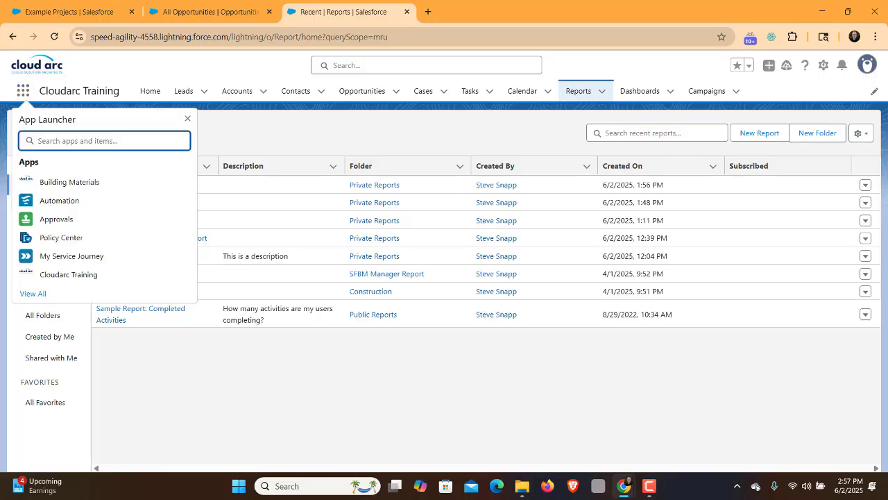
{"action": "type", "text": "reports"}
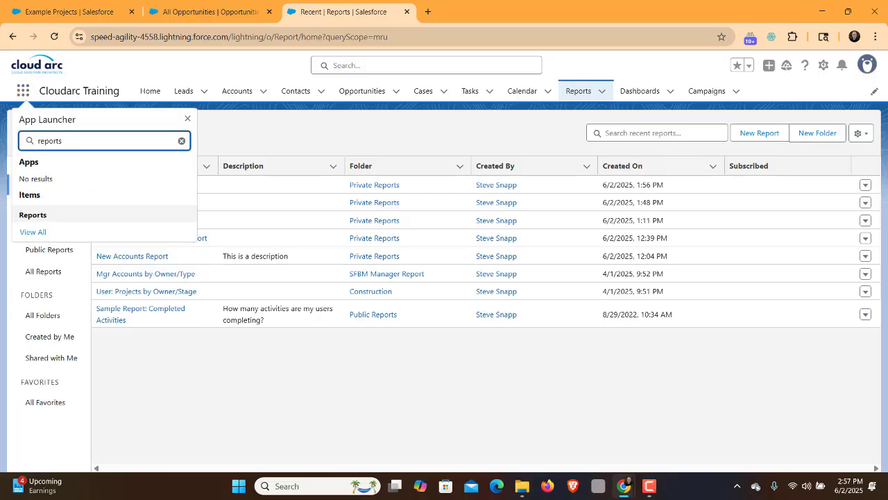
{"action": "left_click", "coordinate": [34, 214]}
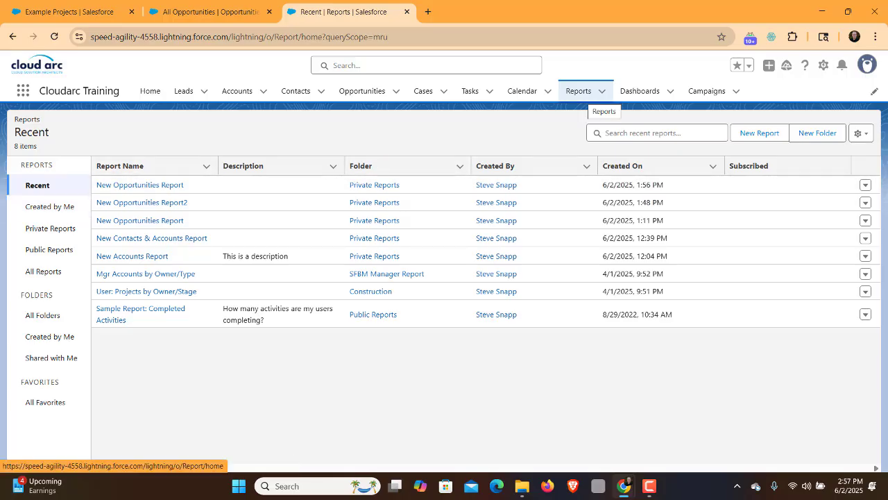
{"action": "left_click", "coordinate": [759, 132]}
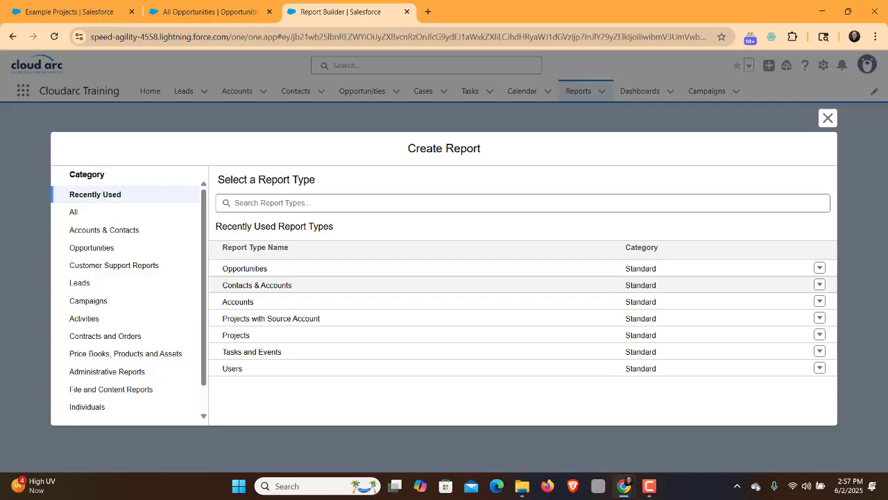
{"action": "left_click", "coordinate": [244, 269]}
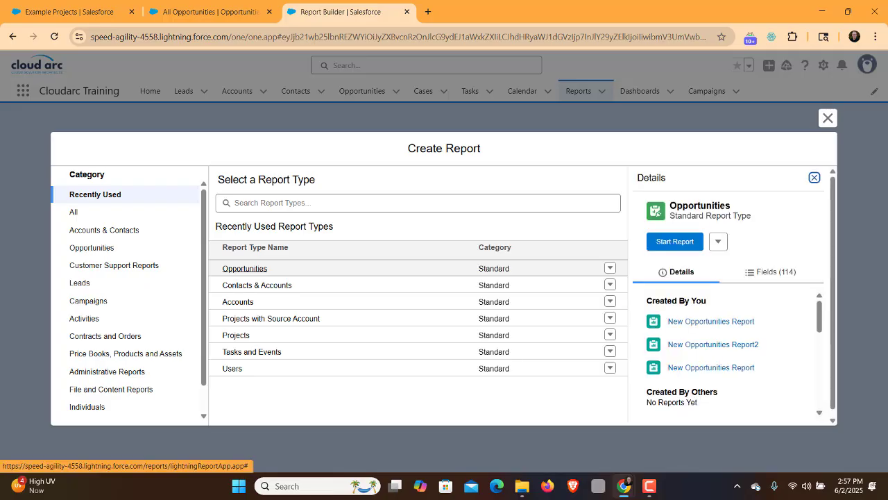
{"action": "left_click", "coordinate": [675, 241]}
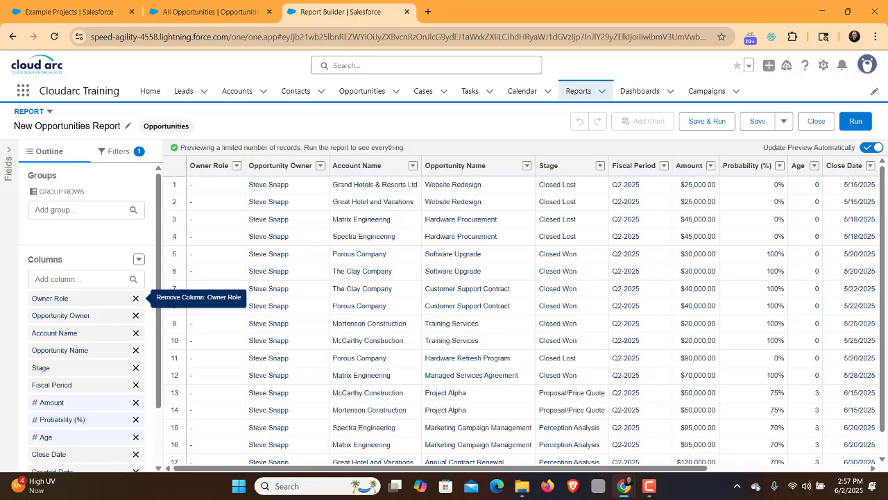
Step: Remove the Owner Role, Probability (%), Age, Next Step, Lead Source and Type columns from the report
{"action": "left_click", "coordinate": [135, 297]}
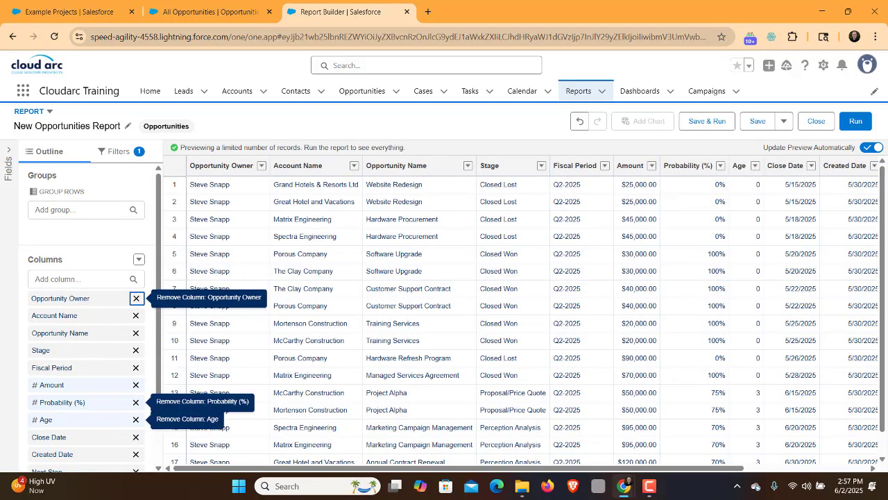
{"action": "left_click", "coordinate": [136, 401]}
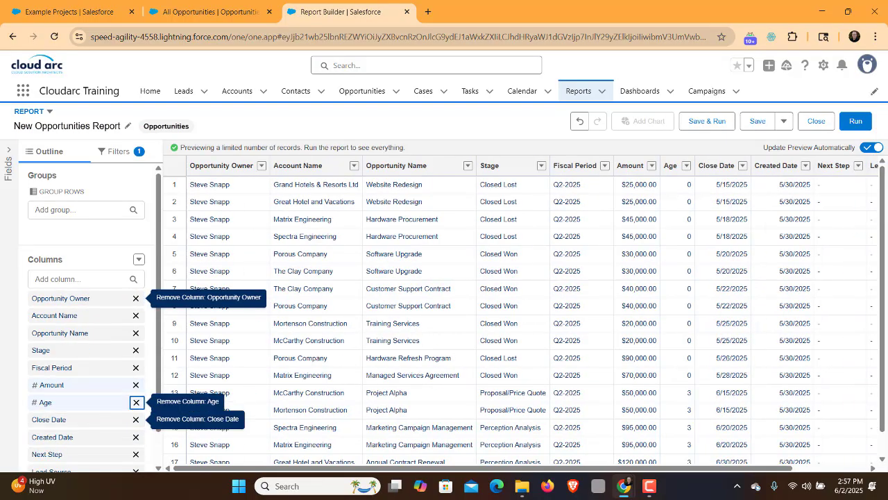
{"action": "left_click", "coordinate": [136, 402]}
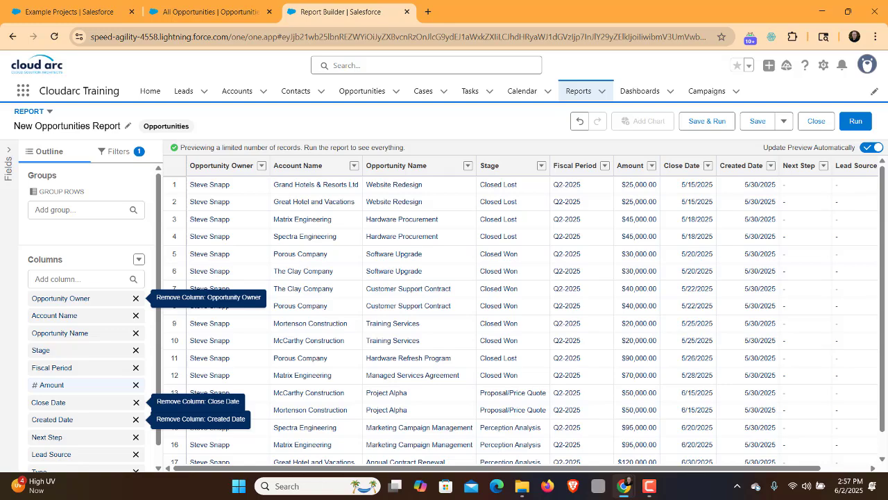
{"action": "left_click", "coordinate": [136, 436]}
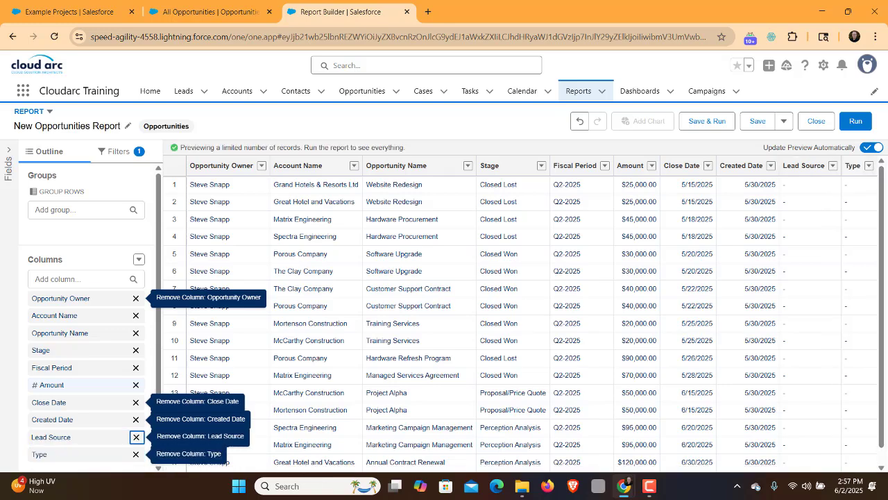
{"action": "left_click", "coordinate": [136, 436]}
{"action": "left_click", "coordinate": [145, 438]}
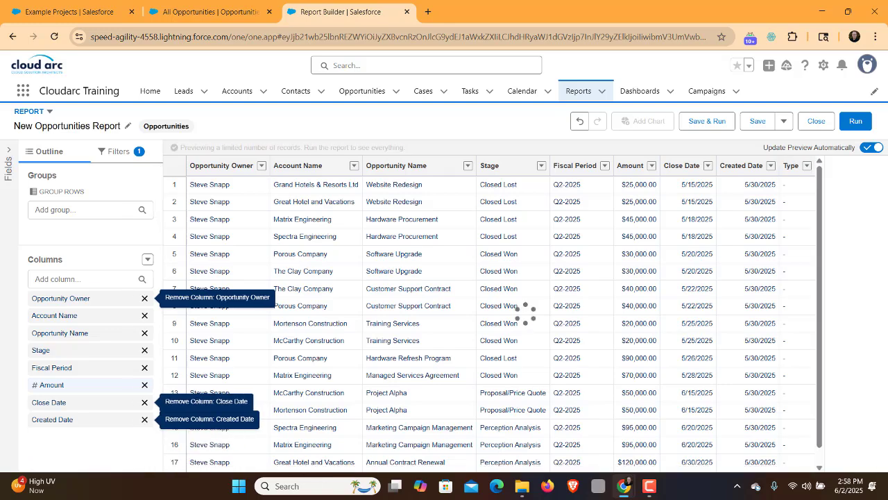
Step: Check the report's filters and group the report rows by Stage
{"action": "left_click", "coordinate": [117, 152]}
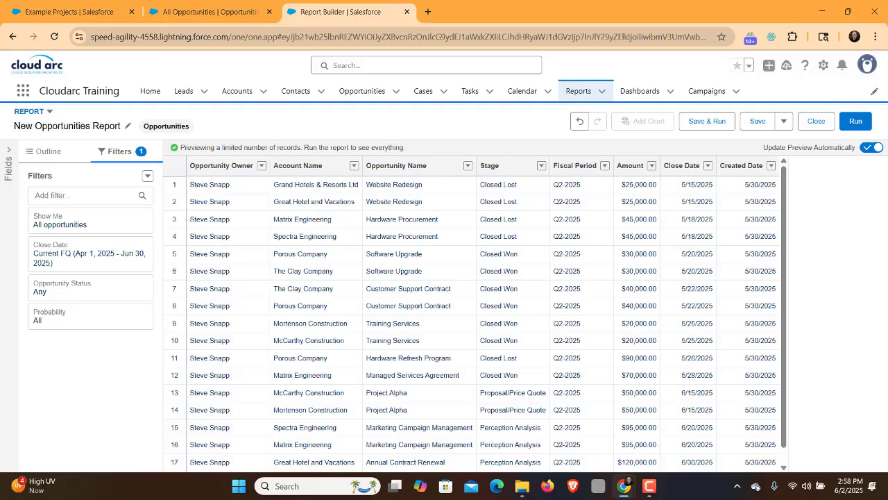
{"action": "left_click", "coordinate": [44, 151]}
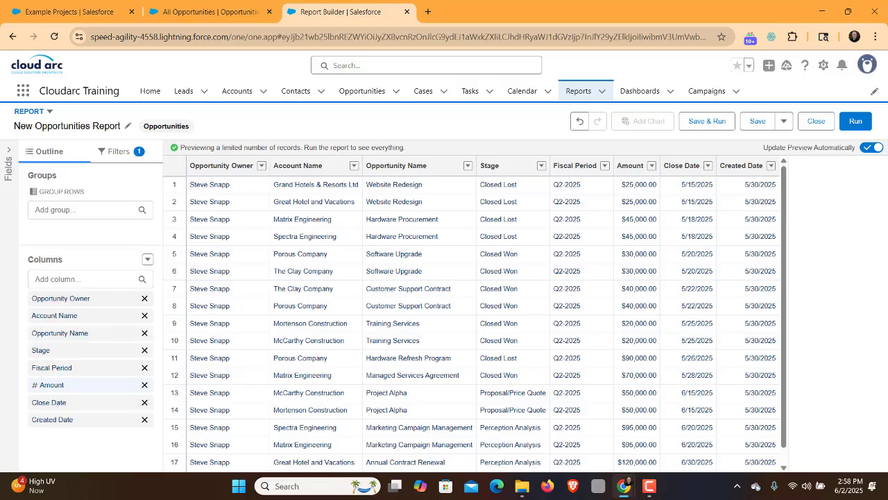
{"action": "left_click", "coordinate": [83, 210]}
{"action": "type", "text": "stage"}
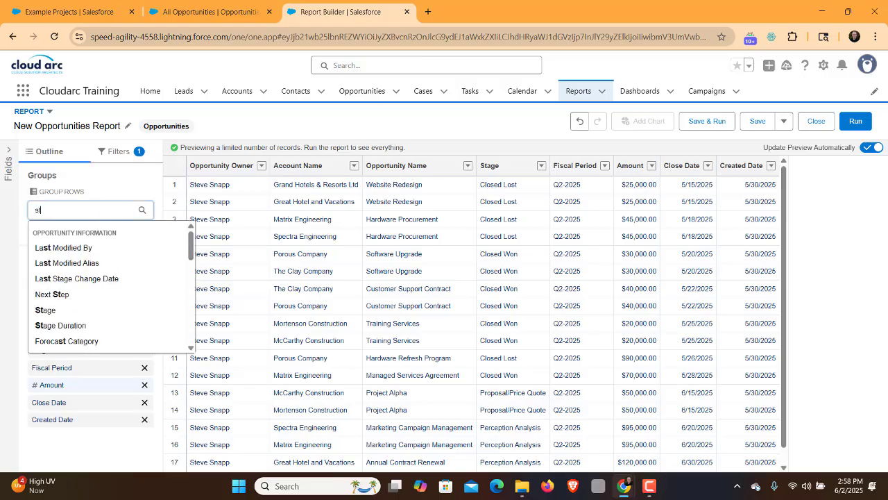
{"action": "key", "text": "Down"}
{"action": "key", "text": "Down"}
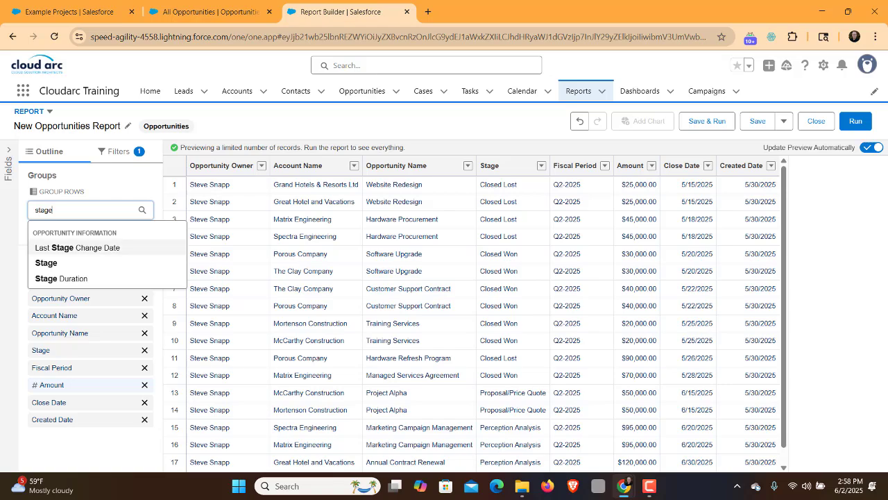
{"action": "key", "text": "Return"}
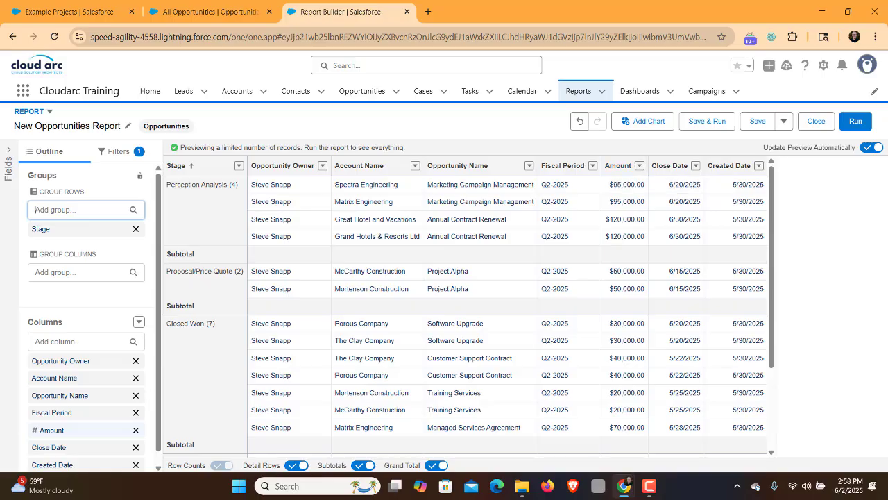
Step: Summarize the Amount column by Sum
{"action": "left_click", "coordinate": [639, 165]}
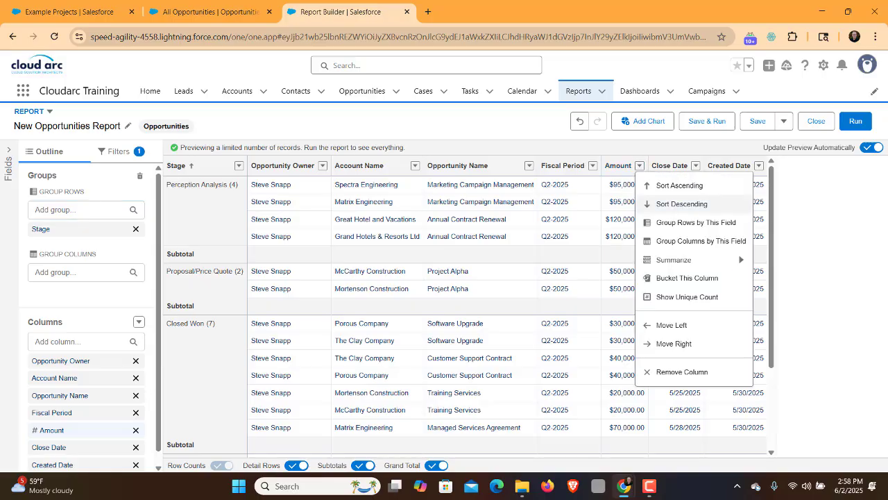
{"action": "mouse_move", "coordinate": [684, 260]}
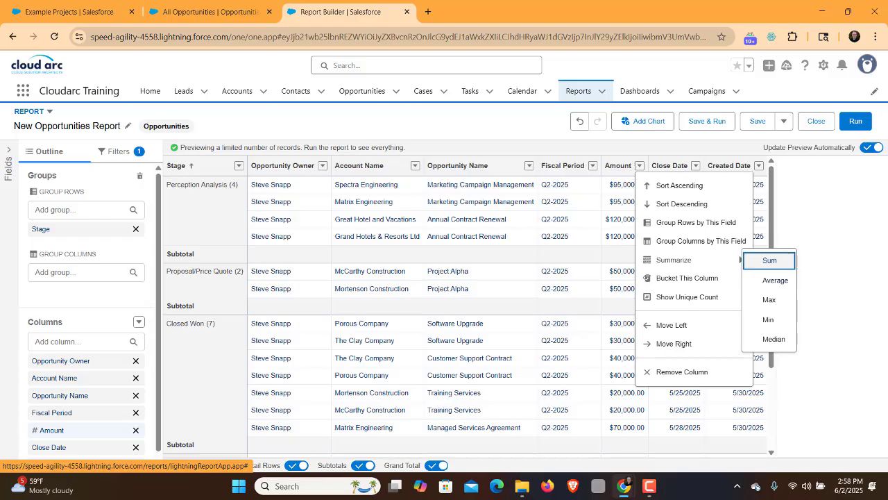
{"action": "left_click", "coordinate": [769, 261]}
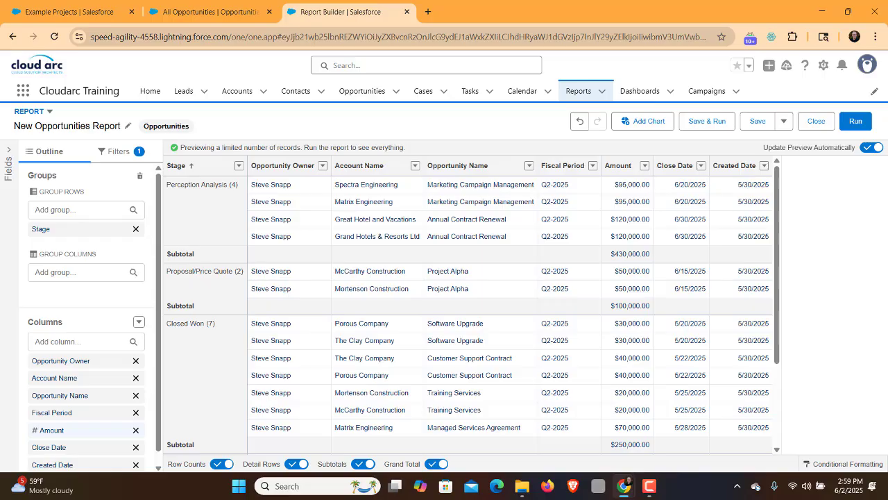
Step: Group the report columns by Opportunity Owner to form a matrix with the Stage rows
{"action": "left_click", "coordinate": [80, 272]}
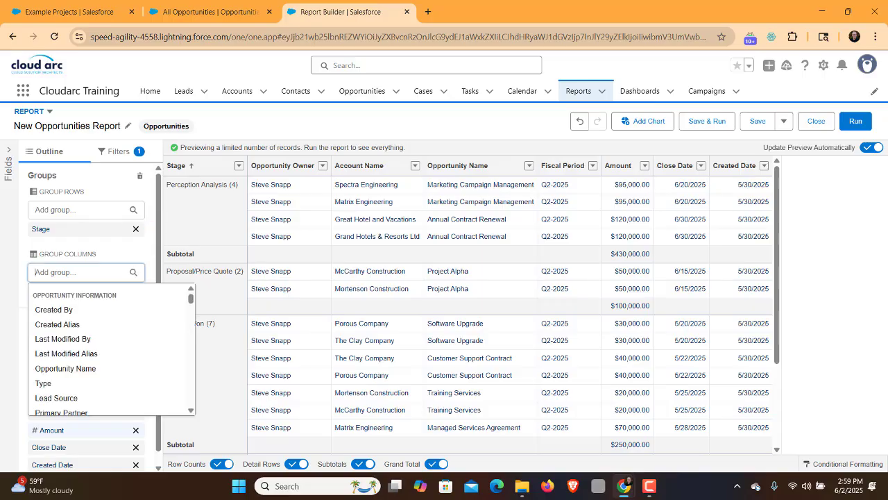
{"action": "type", "text": "own"}
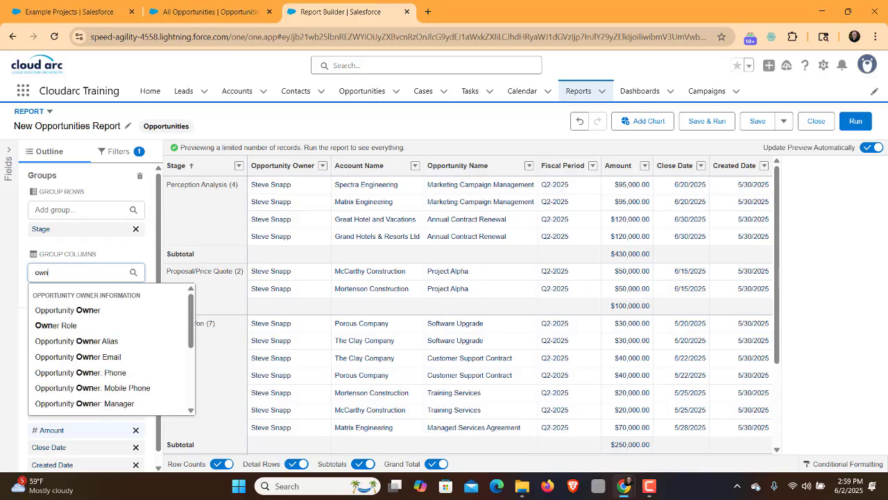
{"action": "type", "text": "er"}
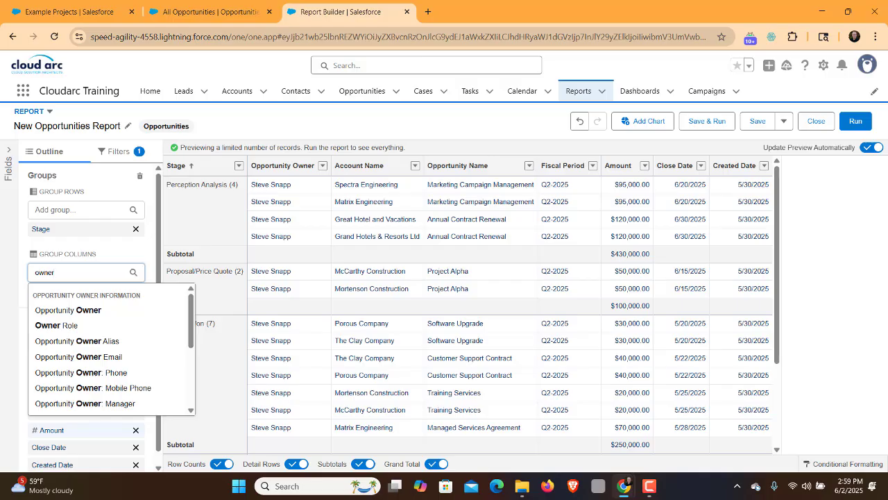
{"action": "key", "text": "Down"}
{"action": "key", "text": "Down"}
{"action": "key", "text": "Up"}
{"action": "key", "text": "Return"}
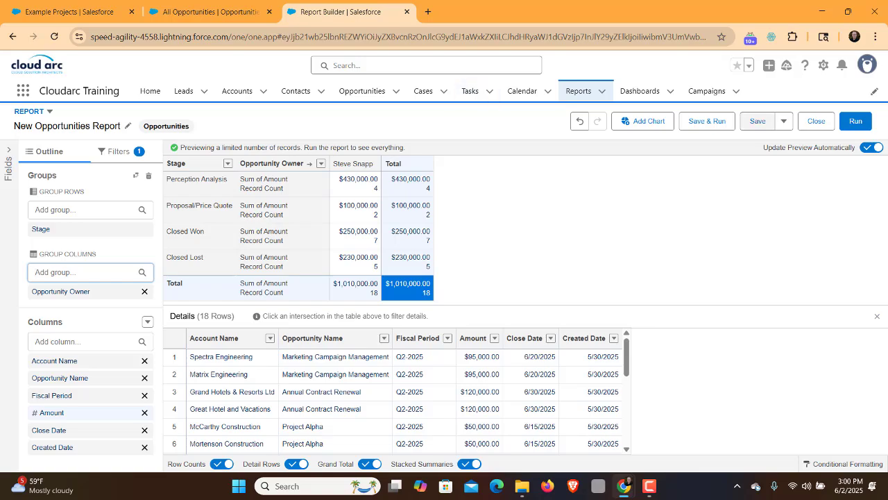
Step: Start saving the report and name it New Matrix Report, leaving the description blank
{"action": "left_click", "coordinate": [758, 121]}
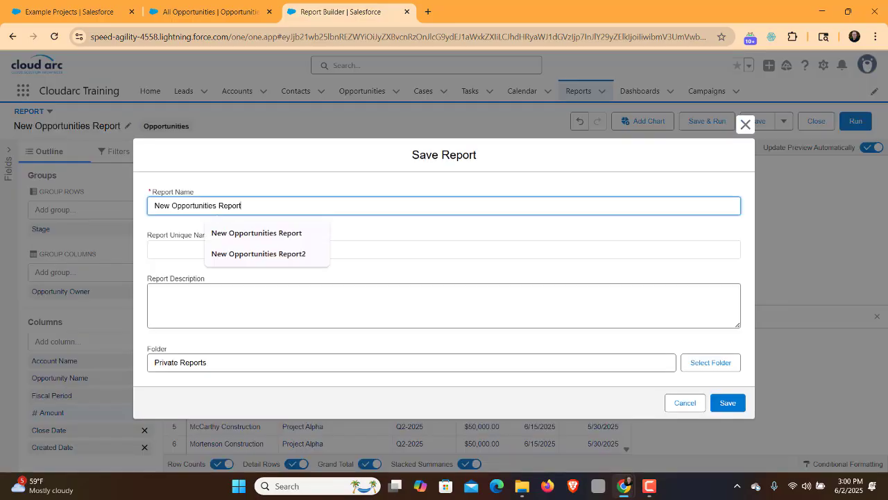
{"action": "key", "text": "shift+Left"}
{"action": "key", "text": "shift+Left"}
{"action": "key", "text": "shift+Left"}
{"action": "key", "text": "shift+Left"}
{"action": "key", "text": "shift+Left"}
{"action": "key", "text": "shift+Left"}
{"action": "key", "text": "shift+Left"}
{"action": "key", "text": "shift+Left"}
{"action": "key", "text": "shift+Left"}
{"action": "key", "text": "shift+Left"}
{"action": "key", "text": "shift+Left"}
{"action": "key", "text": "shift+Left"}
{"action": "key", "text": "shift+Left"}
{"action": "key", "text": "shift+Left"}
{"action": "key", "text": "shift+Left"}
{"action": "key", "text": "shift+Left"}
{"action": "key", "text": "shift+Left"}
{"action": "key", "text": "shift+Left"}
{"action": "key", "text": "shift+Left"}
{"action": "key", "text": "shift+Left"}
{"action": "key", "text": "shift+Right"}
{"action": "type", "text": "Matr"}
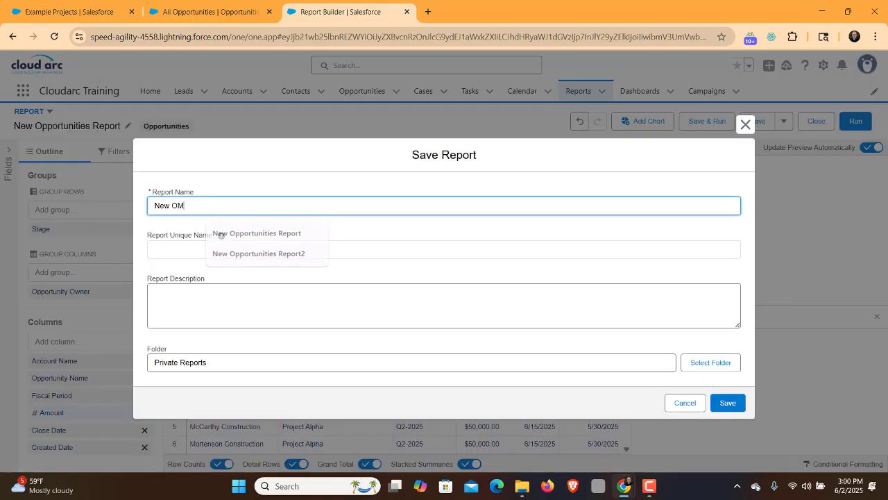
{"action": "key", "text": "BackSpace"}
{"action": "key", "text": "BackSpace"}
{"action": "key", "text": "BackSpace"}
{"action": "key", "text": "BackSpace"}
{"action": "key", "text": "BackSpace"}
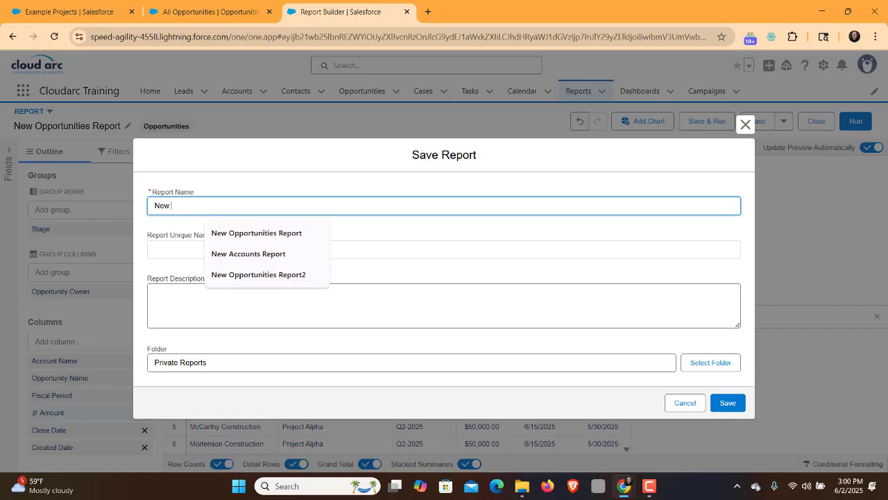
{"action": "type", "text": "Matrix Report"}
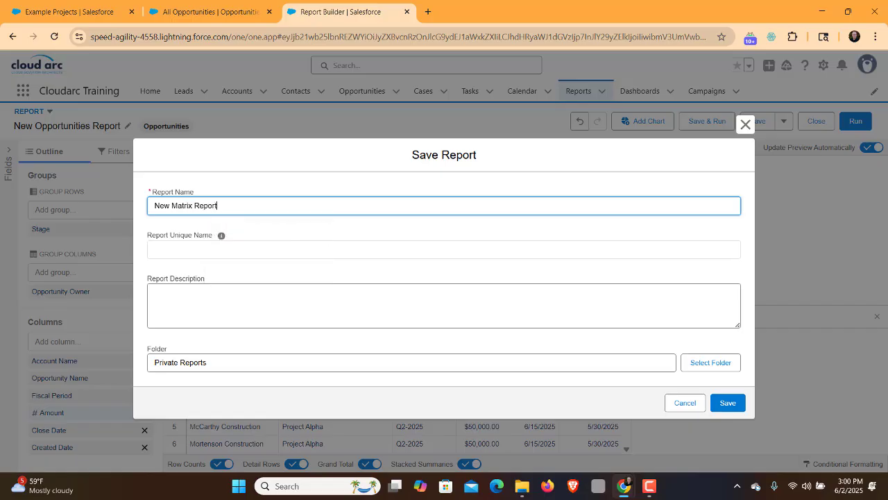
{"action": "key", "text": "Tab"}
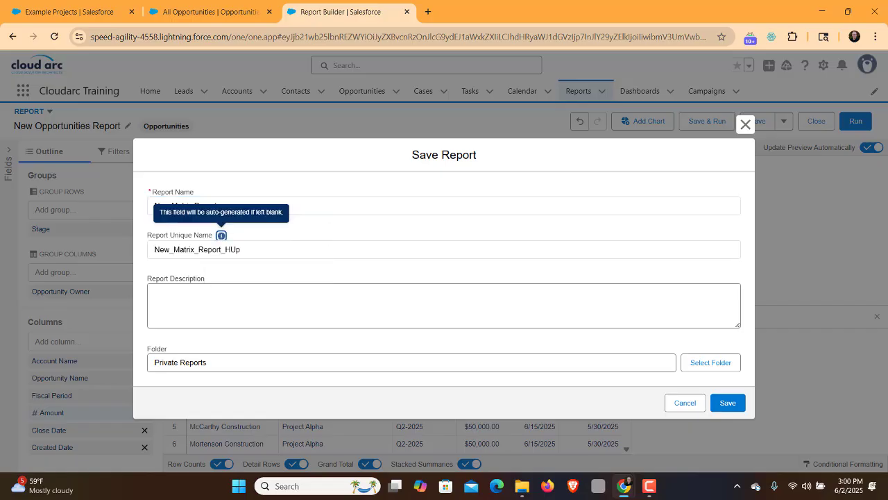
{"action": "key", "text": "Tab"}
{"action": "key", "text": "Tab"}
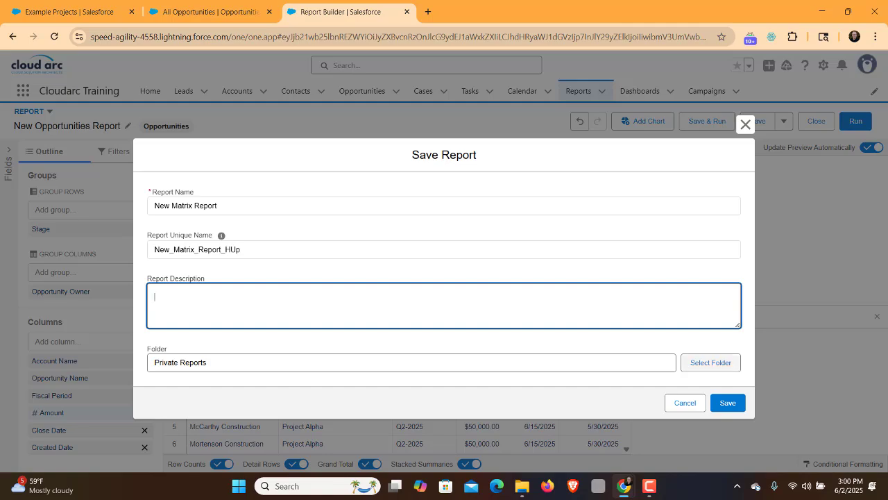
Step: Look through the available folders without changing the selection, and save the report in Private Reports
{"action": "left_click", "coordinate": [710, 362]}
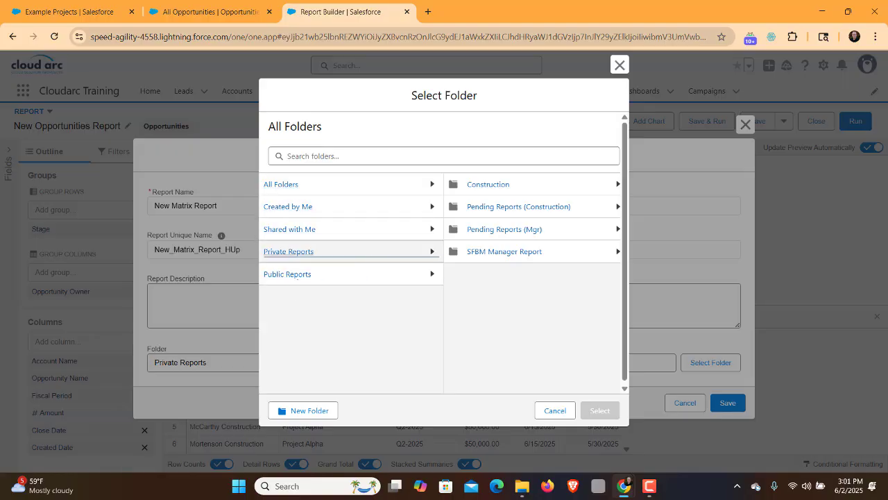
{"action": "left_click", "coordinate": [555, 410]}
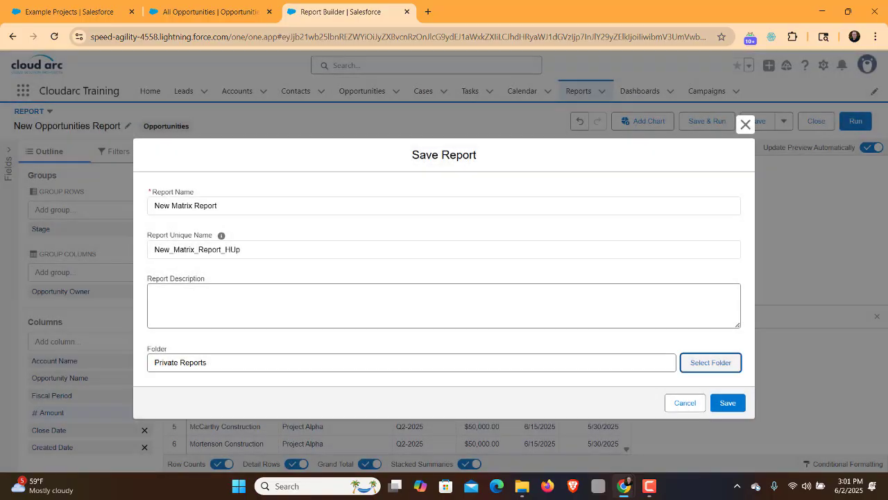
{"action": "left_click", "coordinate": [728, 402]}
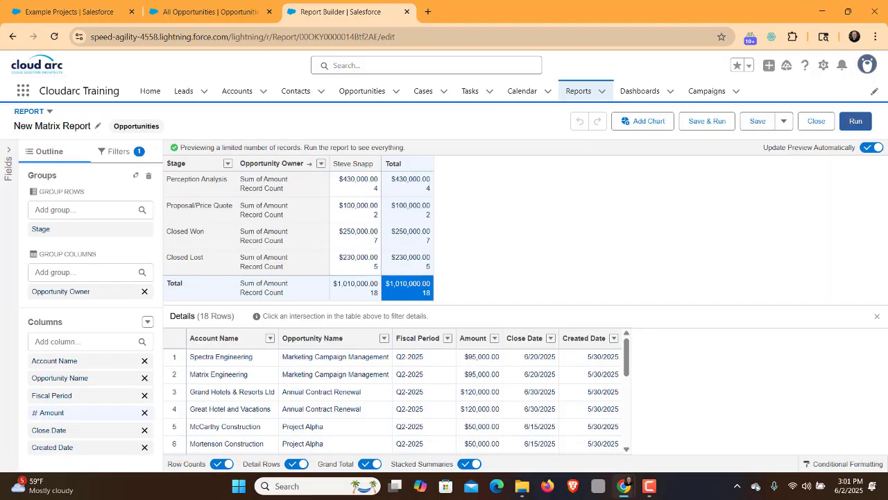
Step: Run the saved matrix report and review its detail rows
{"action": "left_click", "coordinate": [855, 121]}
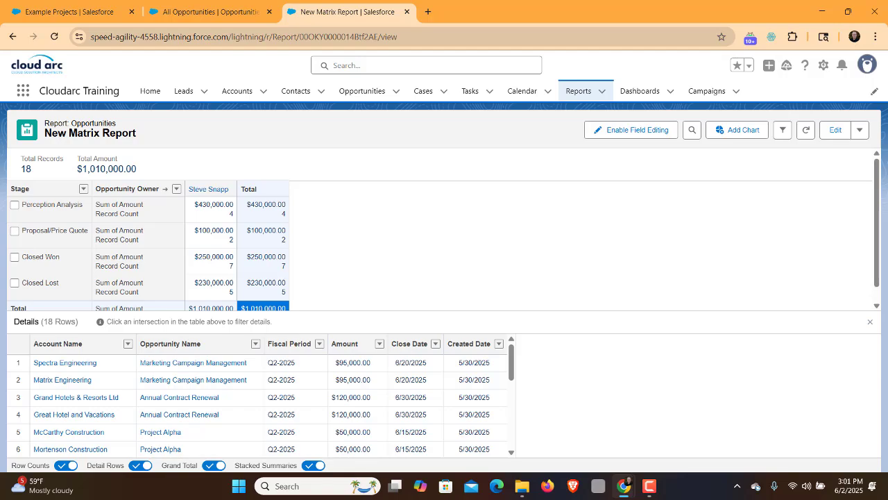
{"action": "scroll", "coordinate": [260, 395], "scroll_direction": "down", "scroll_amount": 5}
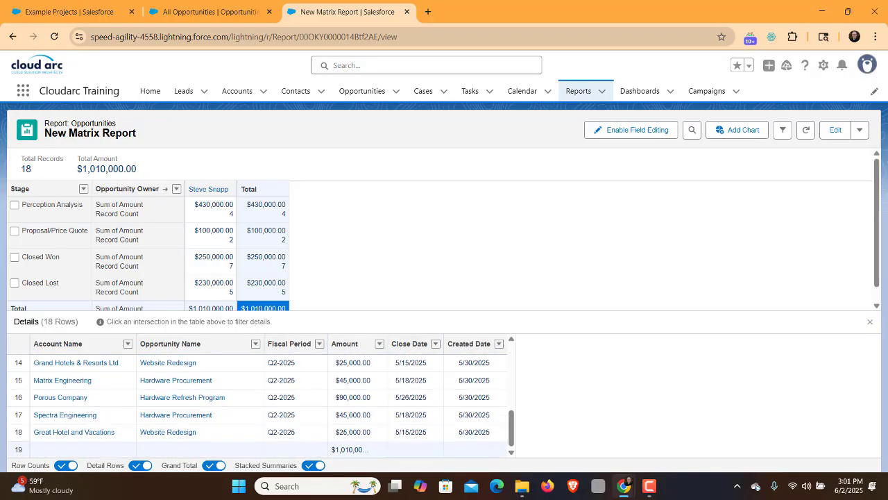
{"action": "scroll", "coordinate": [261, 396], "scroll_direction": "up", "scroll_amount": 5}
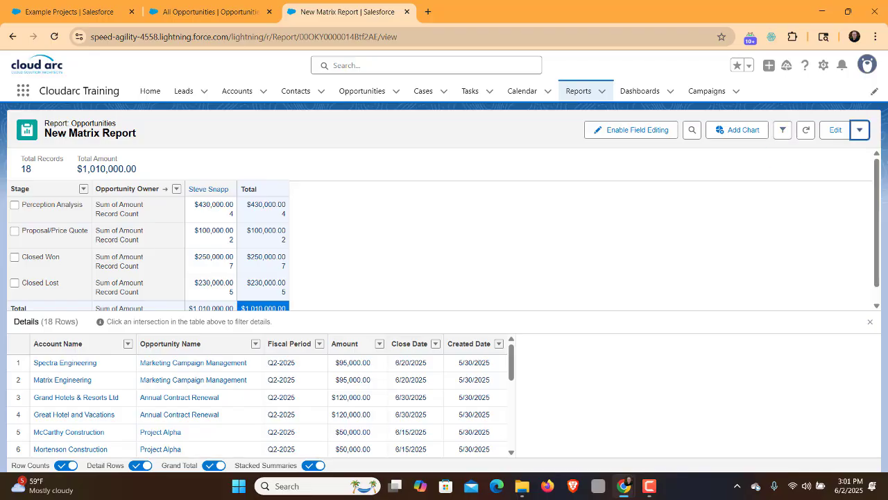
Step: Review the report's export options, including the Details Only view, and cancel without exporting
{"action": "left_click", "coordinate": [859, 129]}
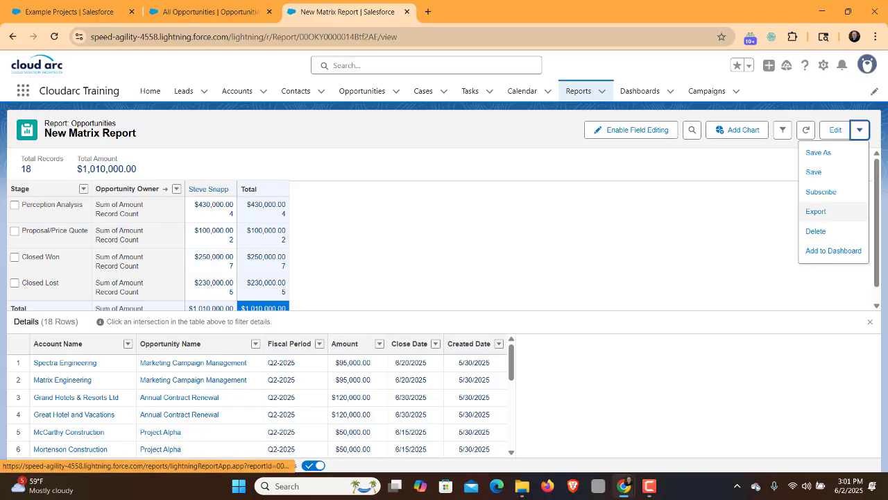
{"action": "left_click", "coordinate": [816, 210]}
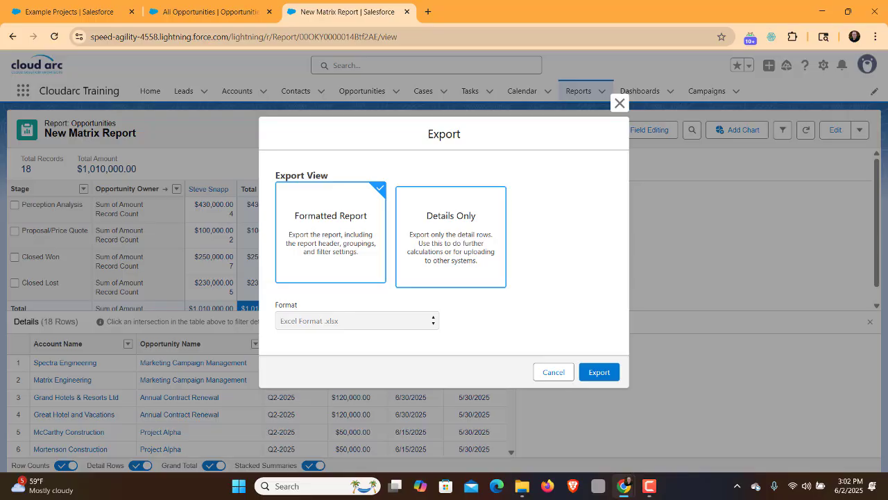
{"action": "left_click", "coordinate": [451, 236]}
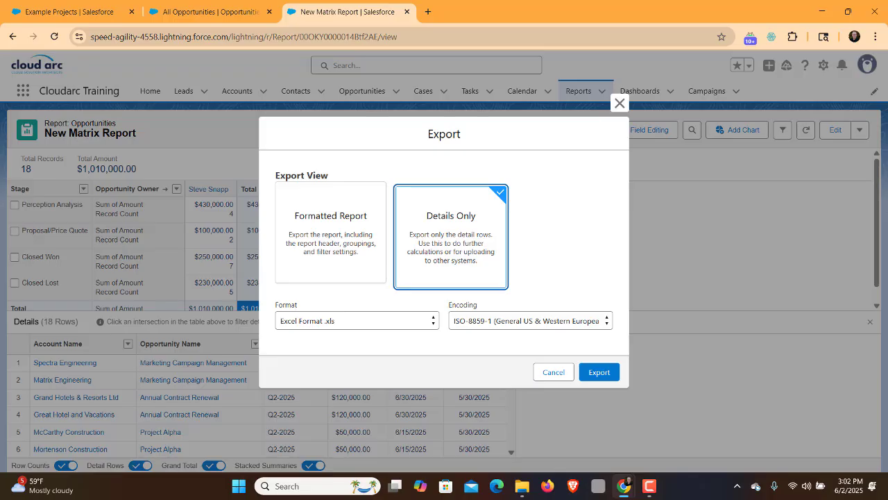
{"action": "left_click", "coordinate": [554, 372]}
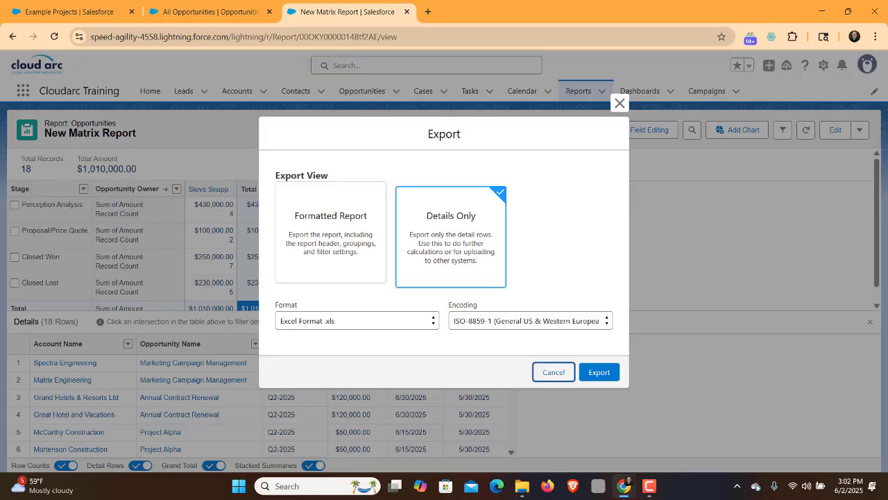